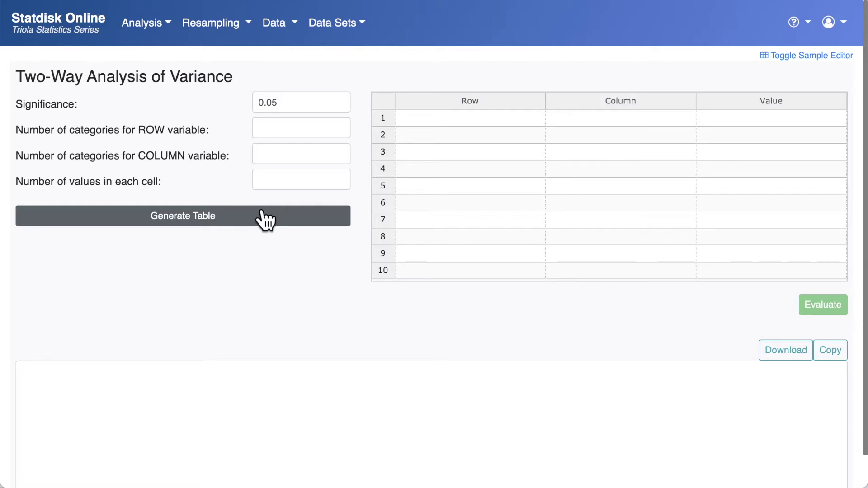
pyautogui.click(296, 104)
pyautogui.click(290, 129)
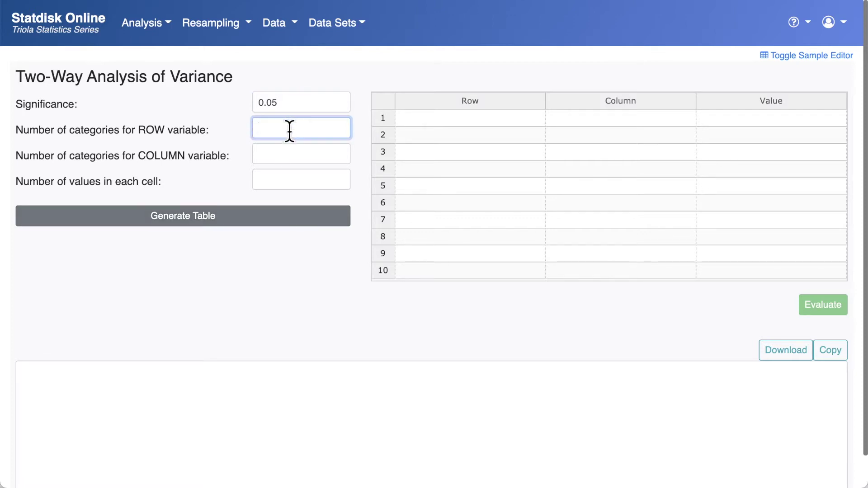
pyautogui.click(283, 154)
pyautogui.click(277, 177)
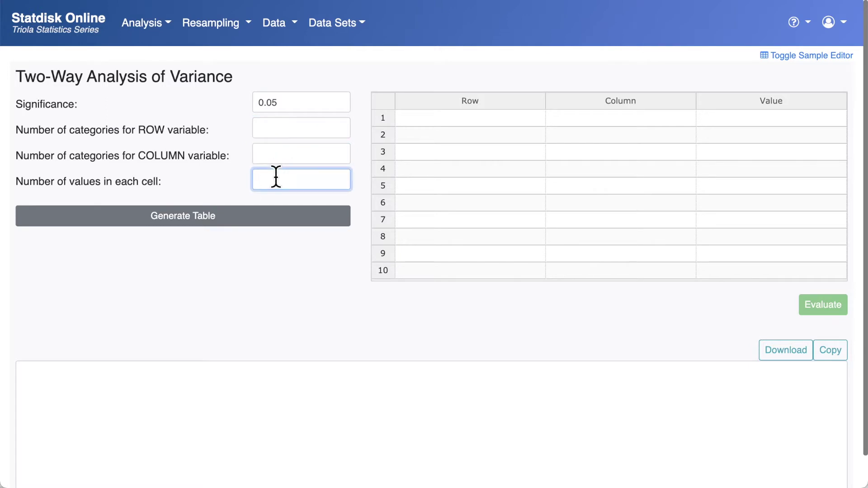
pyautogui.click(277, 156)
pyautogui.click(278, 128)
pyautogui.click(290, 102)
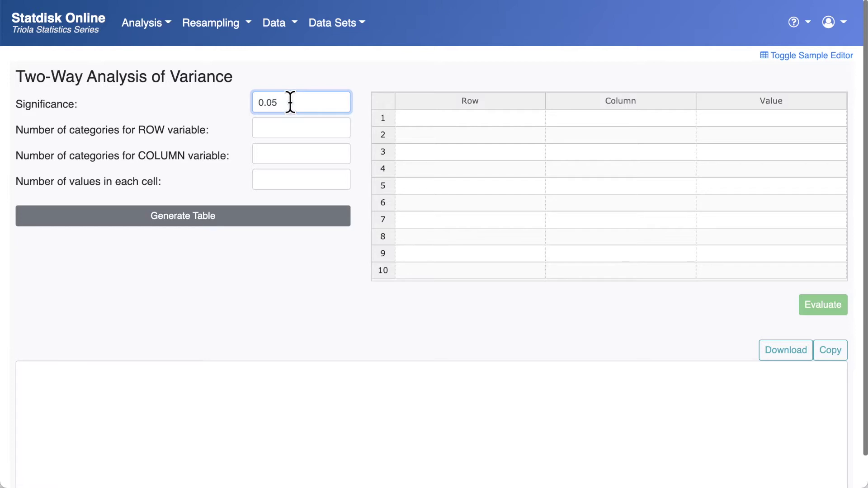
# Step: Generate the two-way ANOVA data table with 2 row categories, 4 column categories and 5 values in each cell
pyautogui.click(283, 128)
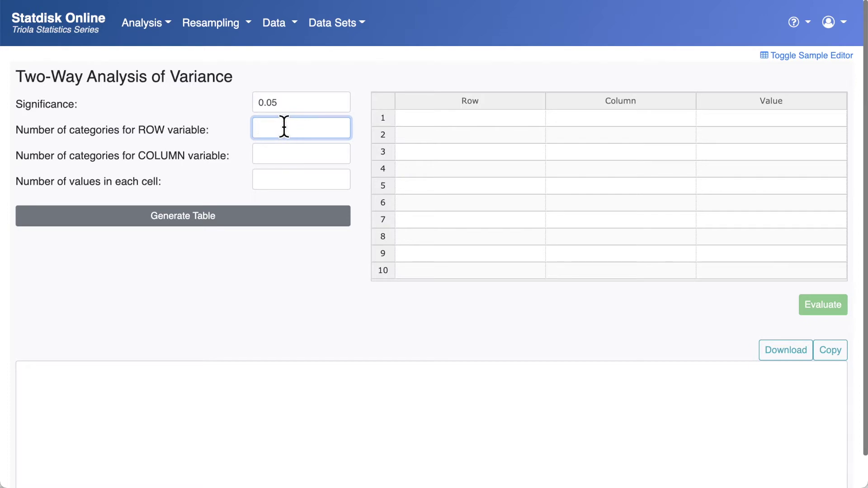
pyautogui.write('2')
pyautogui.click(276, 154)
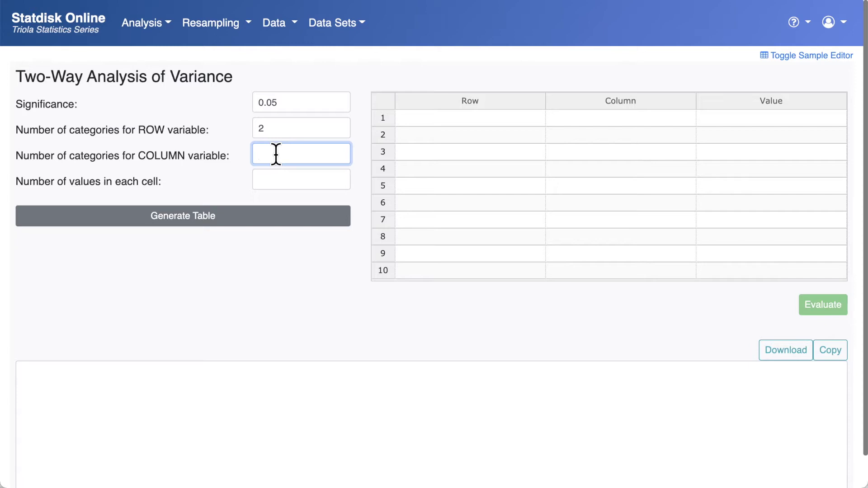
pyautogui.write('4')
pyautogui.click(272, 177)
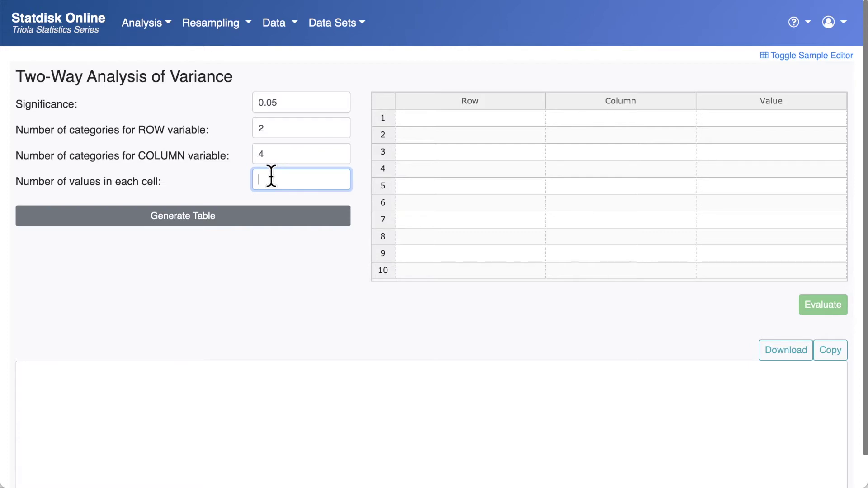
pyautogui.write('5')
pyautogui.click(255, 226)
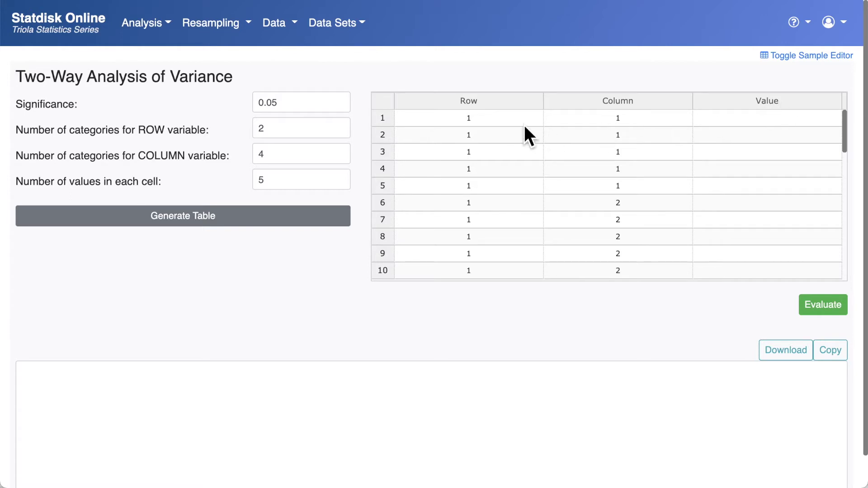
# Step: Examine how the generated table assigns row and column categories through all its entries, then return to the first row
pyautogui.scroll(-5, 524, 124)
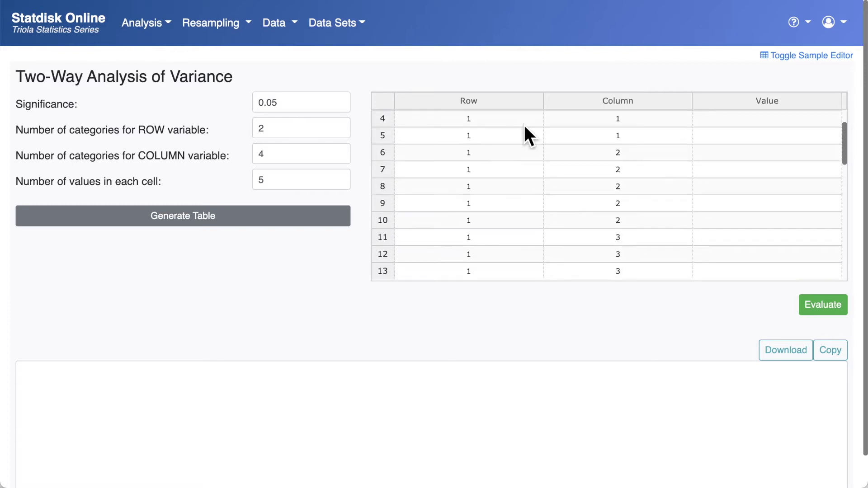
pyautogui.scroll(-5, 525, 125)
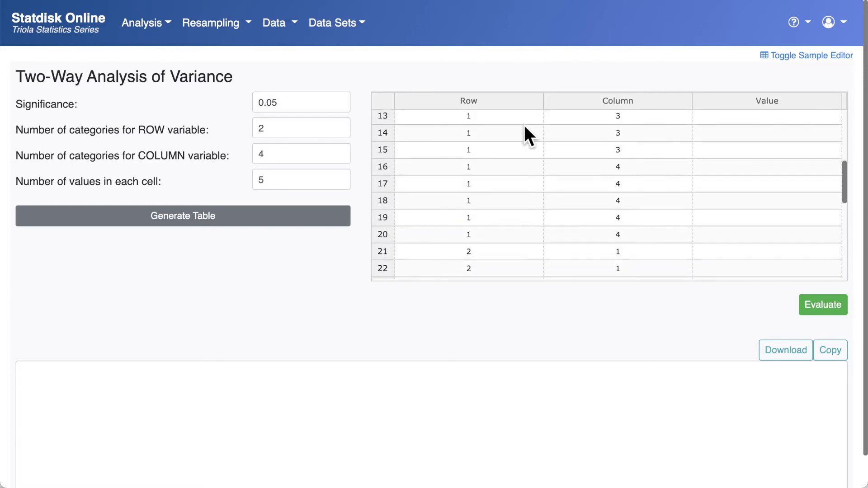
pyautogui.scroll(-1, 524, 126)
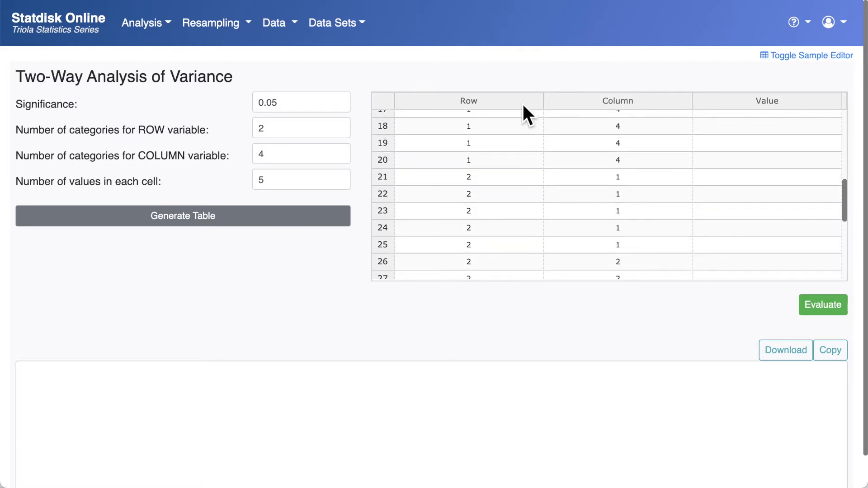
pyautogui.scroll(-5, 516, 154)
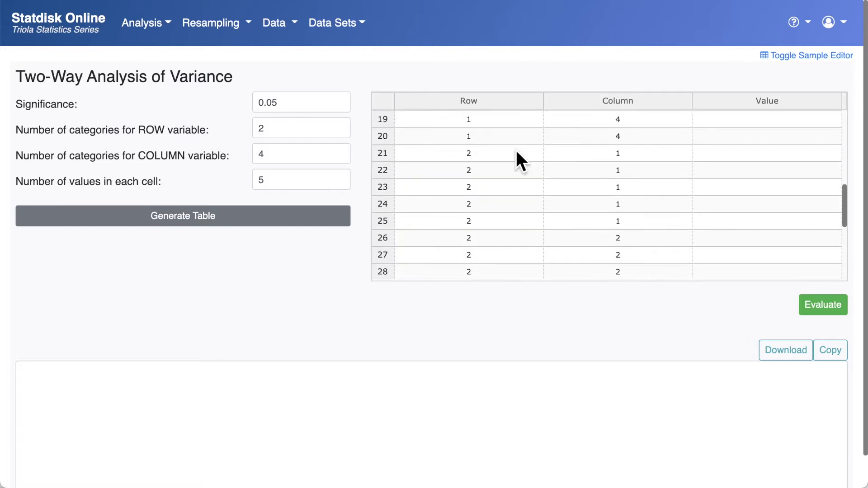
pyautogui.scroll(-3, 516, 153)
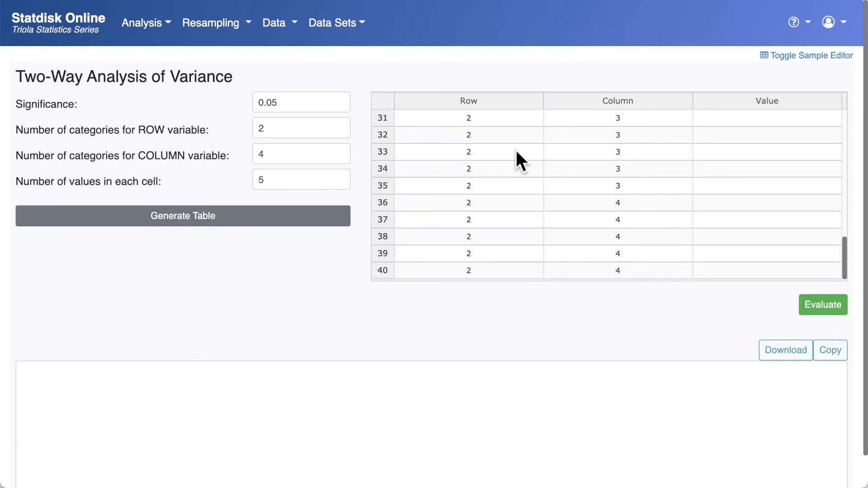
pyautogui.scroll(4, 516, 150)
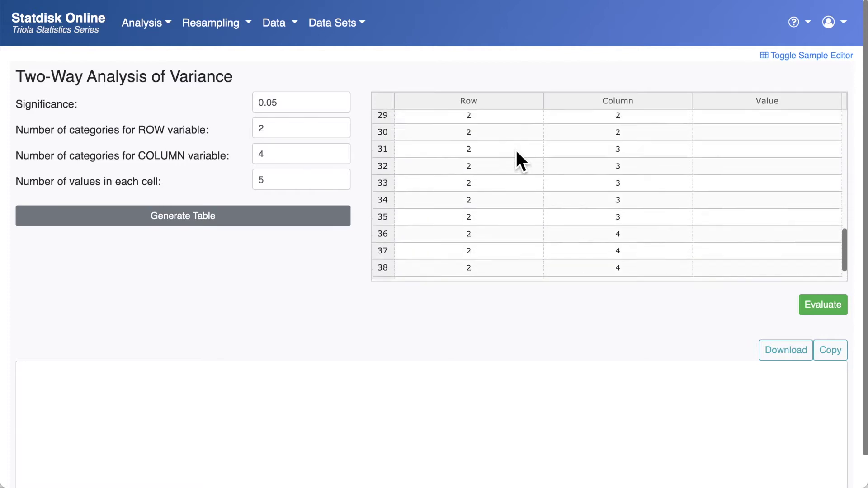
pyautogui.scroll(6, 516, 150)
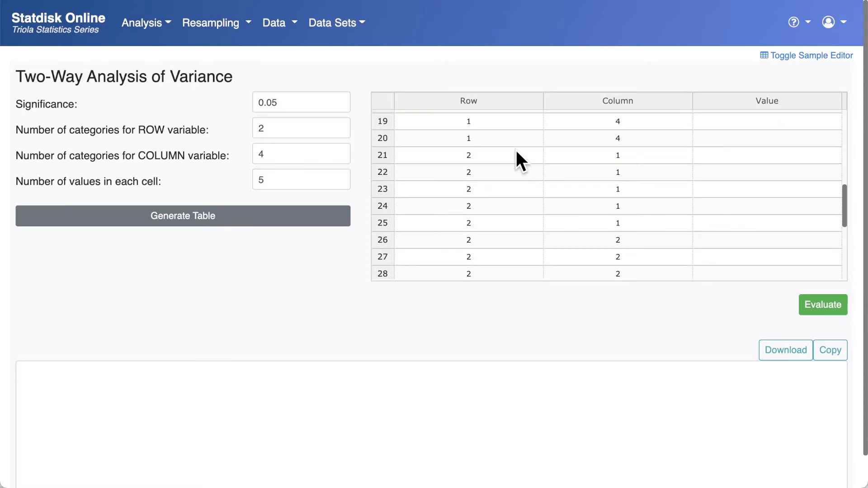
pyautogui.scroll(6, 516, 150)
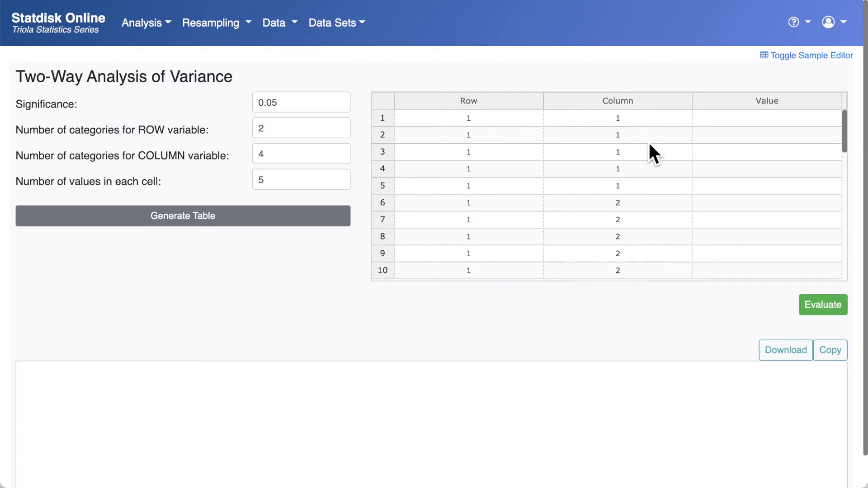
pyautogui.scroll(-5, 649, 144)
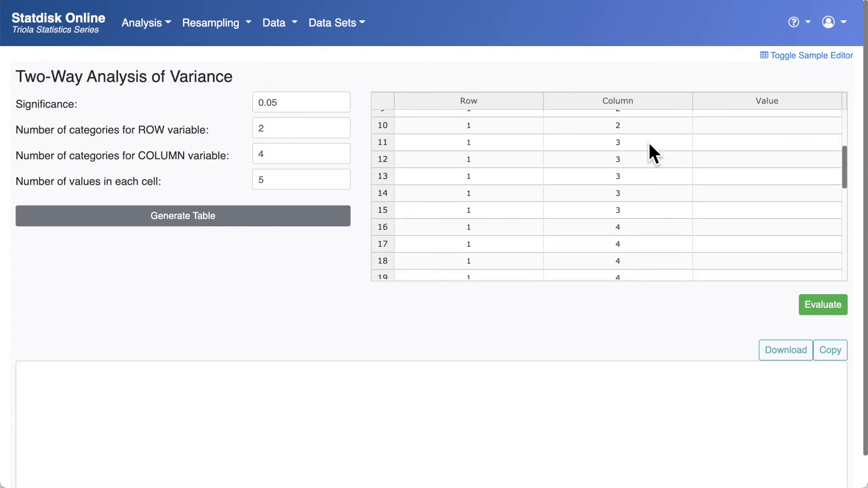
pyautogui.scroll(-4, 649, 144)
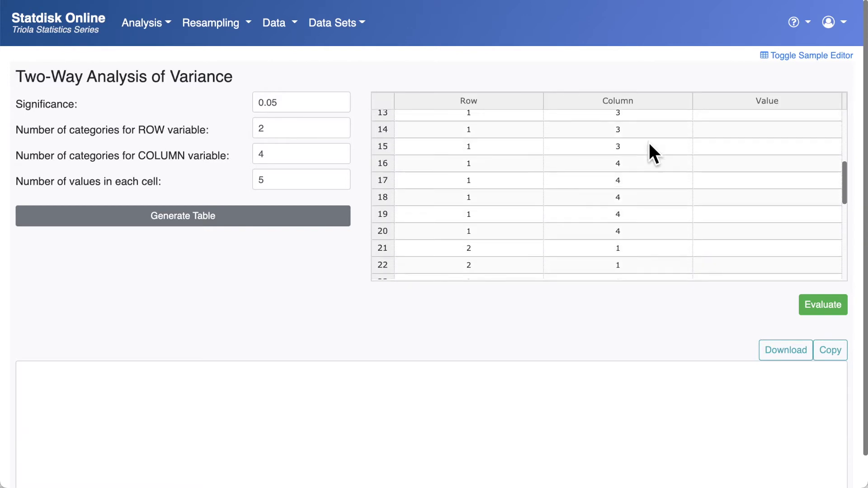
pyautogui.scroll(-3, 649, 143)
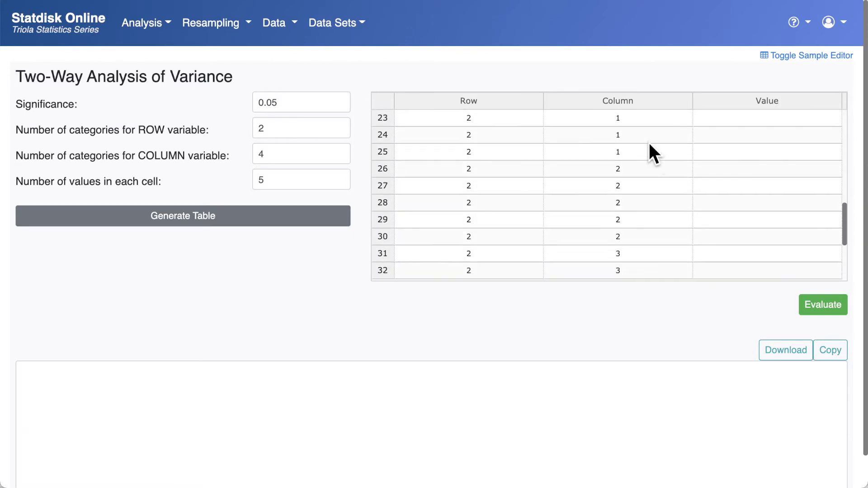
pyautogui.scroll(10, 649, 151)
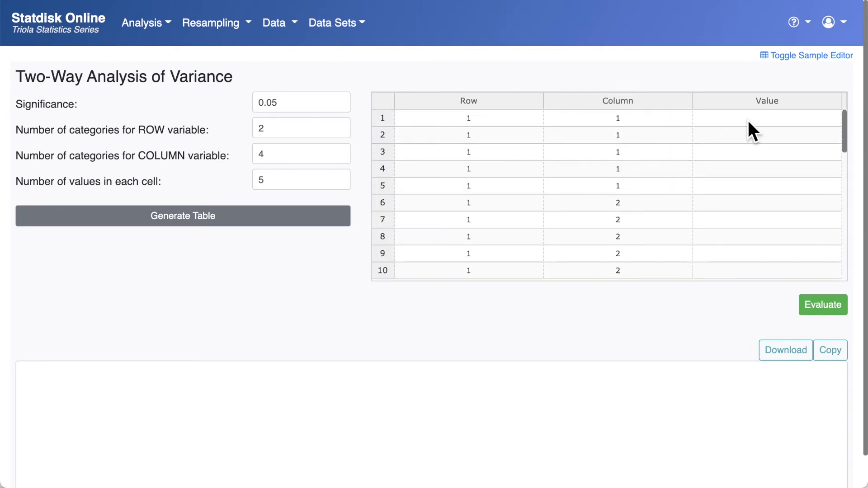
# Step: Copy the column 1 data from the Sample Editor into the table's Value column starting at row 1, and evaluate the analysis
pyautogui.doubleClick(764, 119)
pyautogui.click(768, 58)
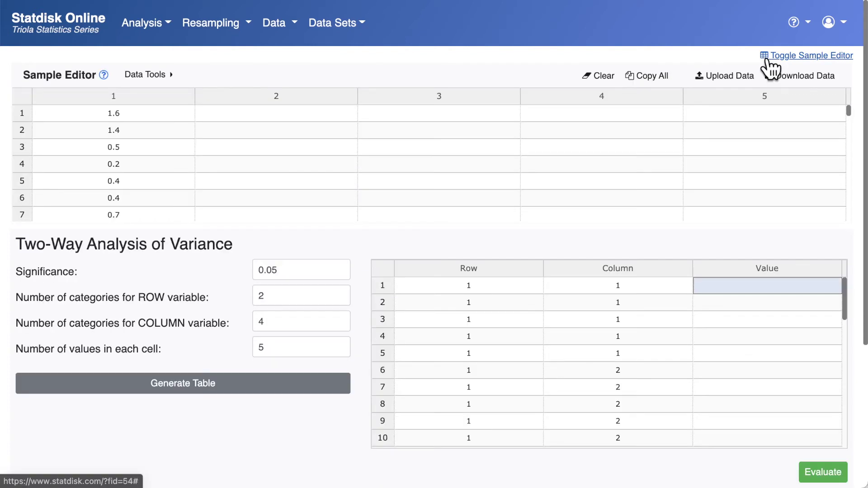
pyautogui.click(177, 96)
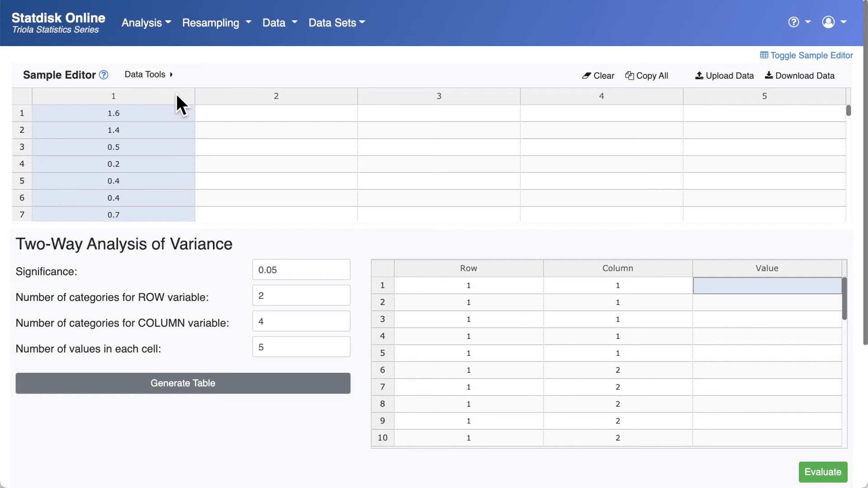
pyautogui.click(781, 56)
pyautogui.doubleClick(709, 116)
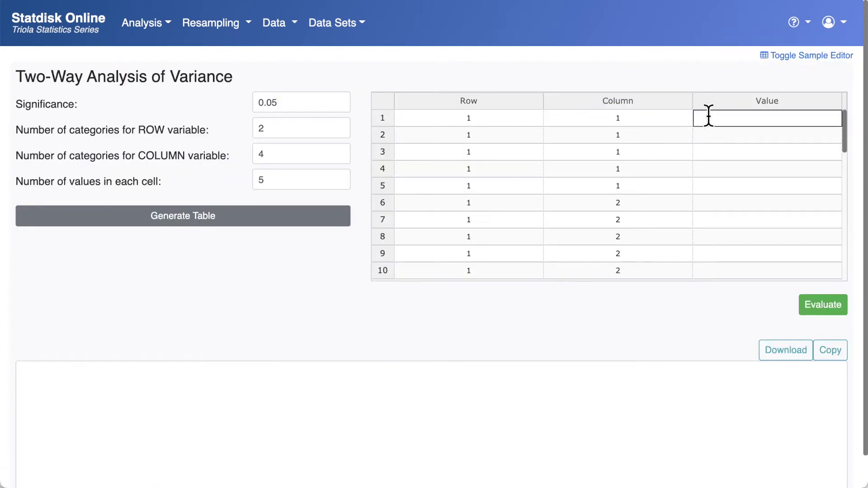
pyautogui.press('super+v')
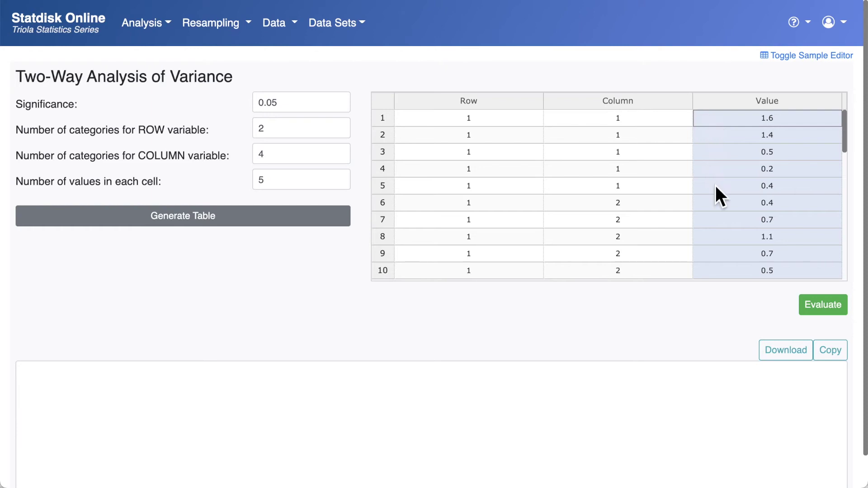
pyautogui.click(803, 311)
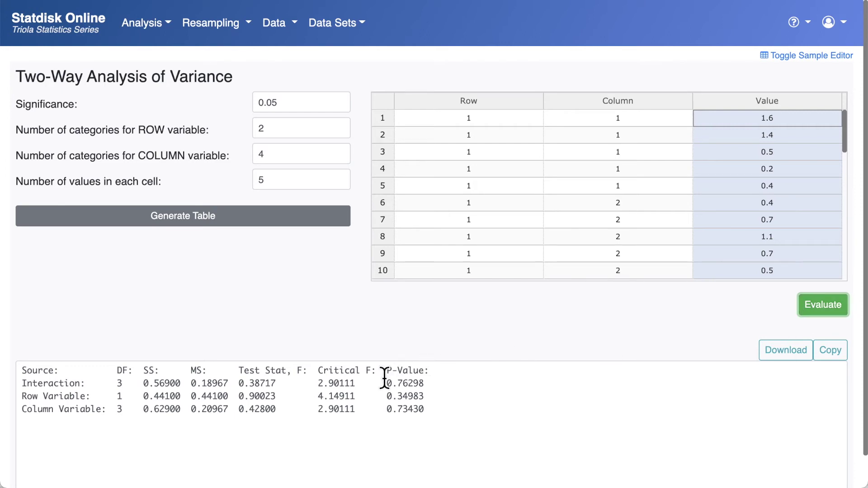
# Step: Highlight the P-values of the interaction, row variable and column variable one after another in the results
pyautogui.moveTo(385, 383); pyautogui.dragTo(433, 383)
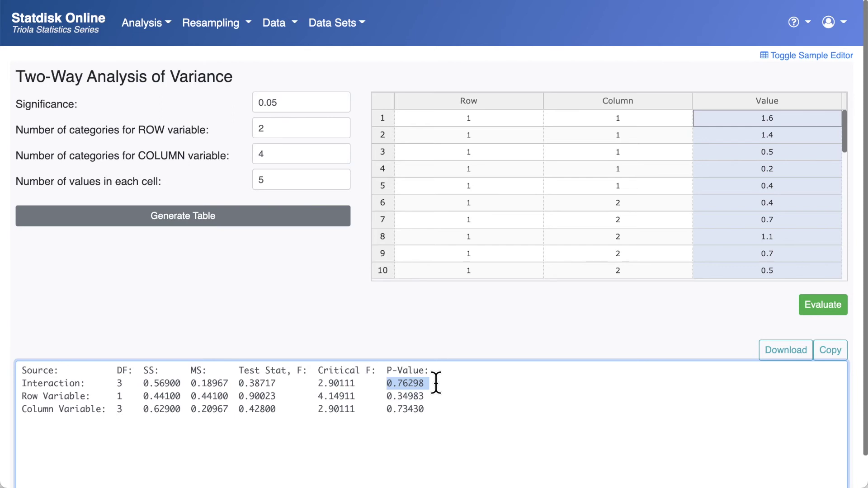
pyautogui.click(384, 398)
pyautogui.moveTo(384, 397); pyautogui.dragTo(433, 398)
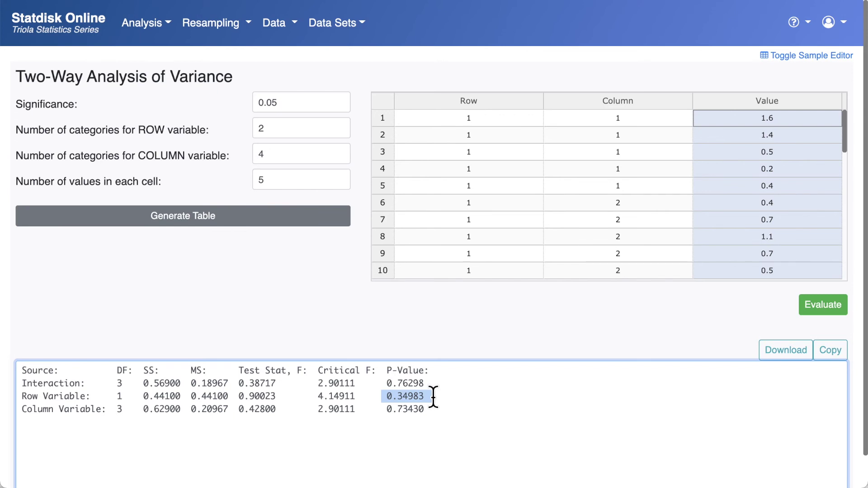
pyautogui.click(383, 409)
pyautogui.moveTo(383, 409); pyautogui.dragTo(438, 410)
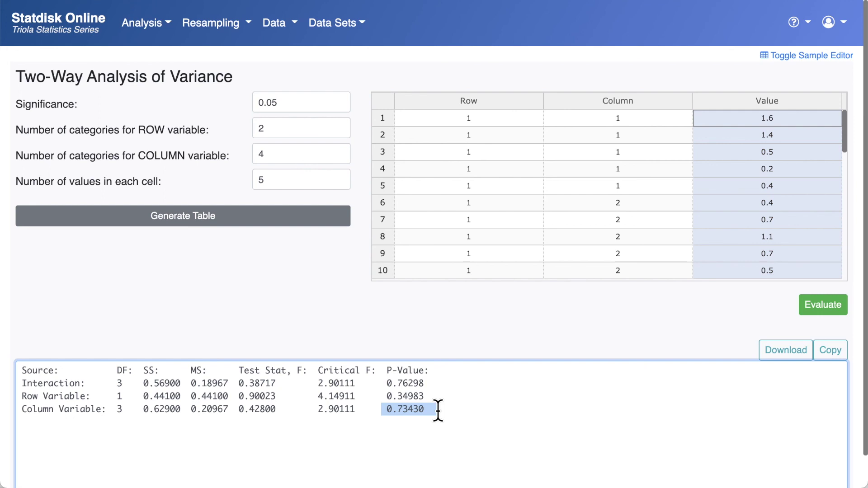
pyautogui.click(437, 410)
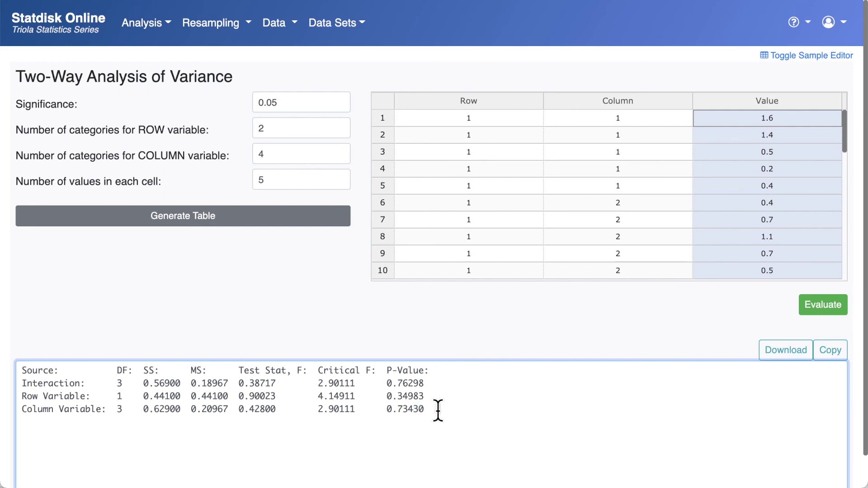